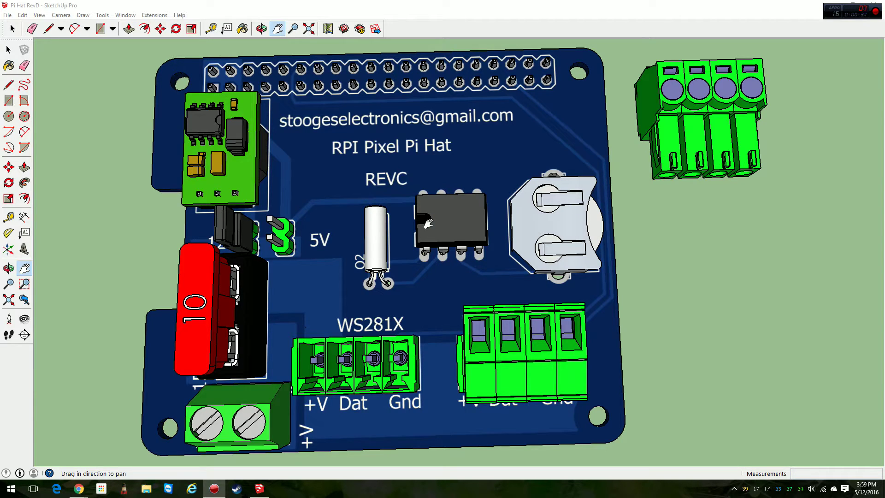
Pan the Pi Hat RevD board upward so its lower connectors sit higher on screen.
left_click_drag(354, 327, 325, 21)
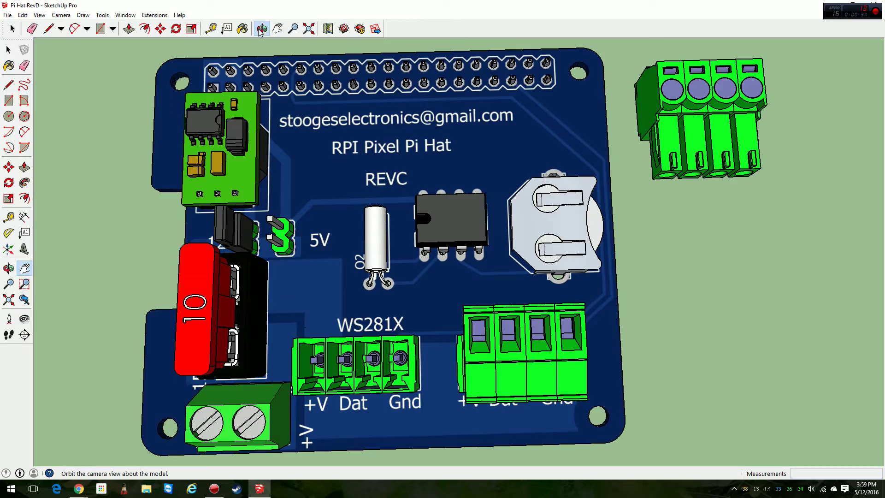
Orbit the Pi Hat board to its underside and back, zoom extents, then orbit to an oblique angle.
left_click(261, 29)
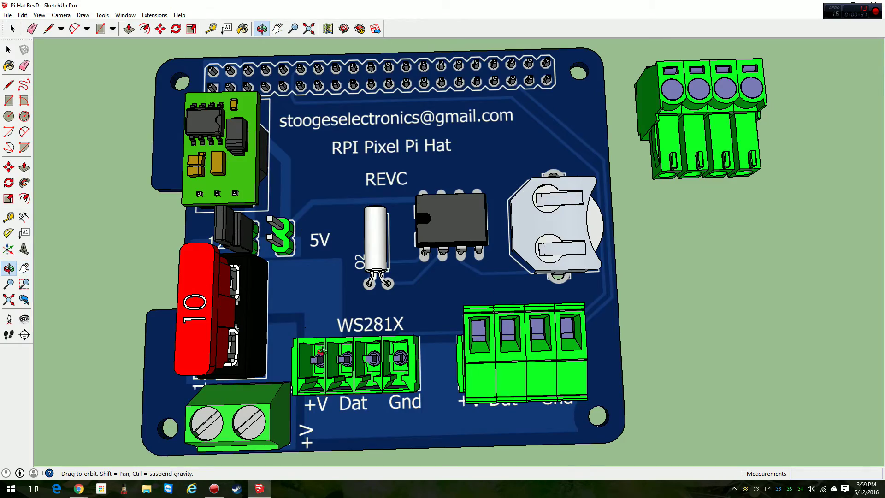
left_click_drag(321, 352, 423, 346)
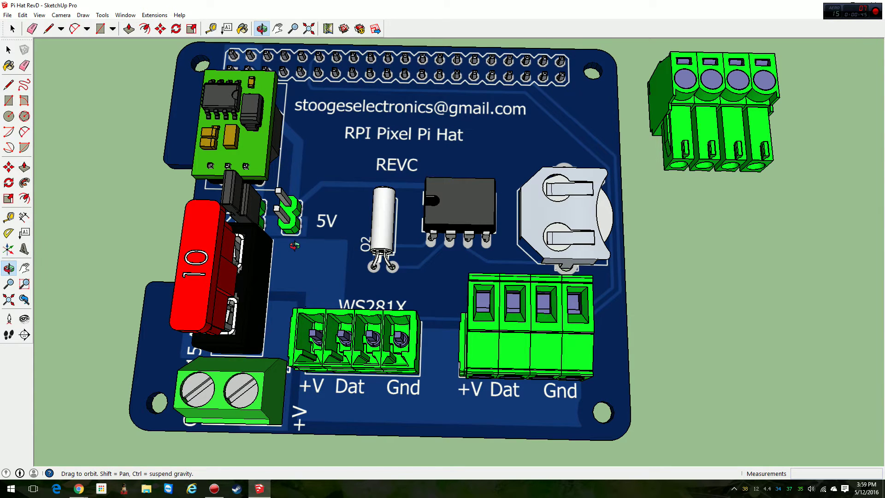
left_click_drag(294, 246, 297, 266)
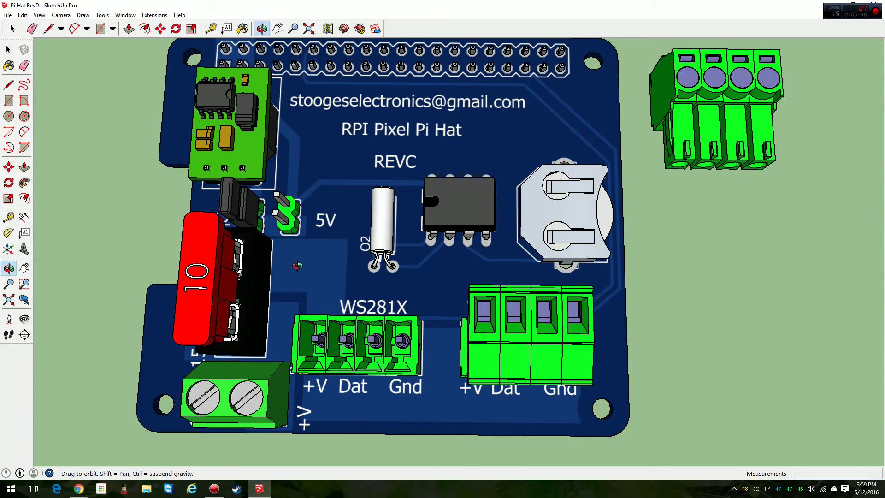
left_click(313, 30)
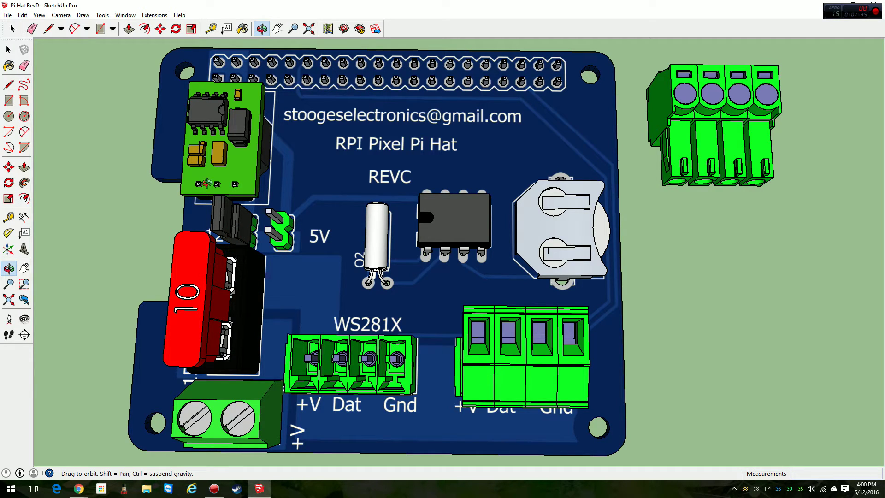
left_click_drag(196, 280, 453, 203)
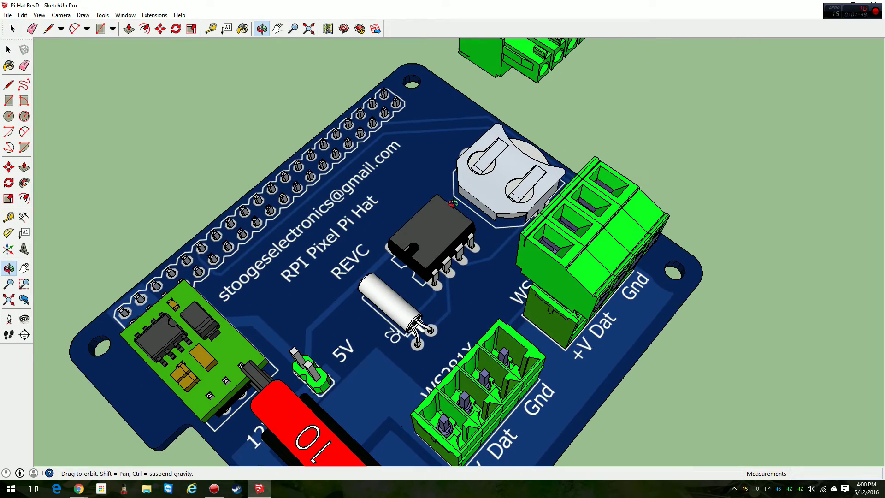
Orbit the board to a low front angle, then toward its underside.
left_click_drag(230, 405, 332, 115)
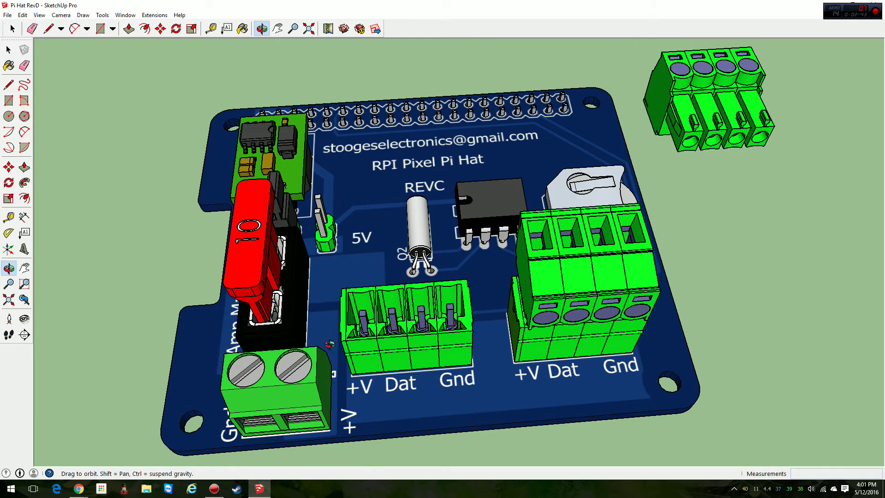
left_click_drag(435, 409, 379, 196)
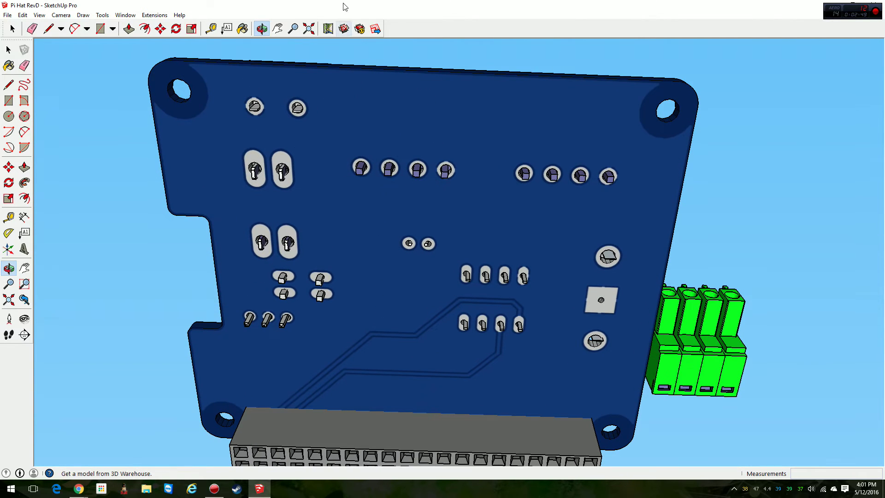
Pan the underside view up to show the long pin header, then bring Chrome forward.
left_click(278, 29)
left_click_drag(401, 422, 407, 273)
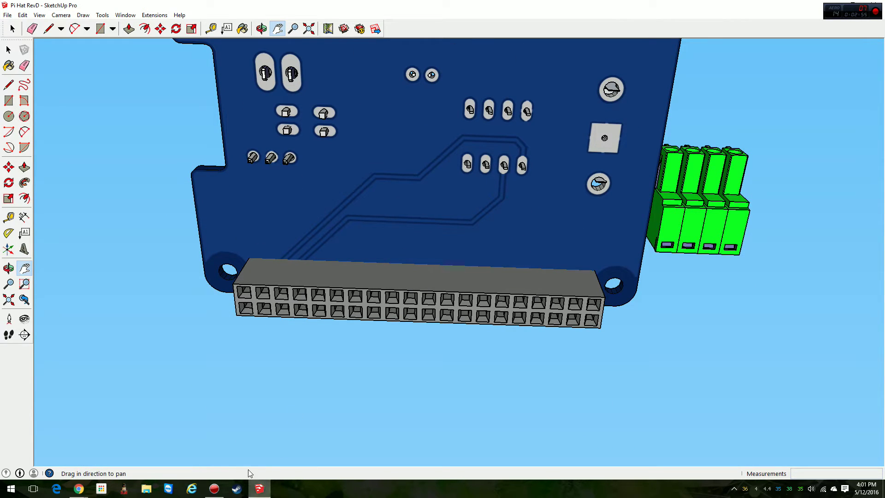
mouse_move(79, 487)
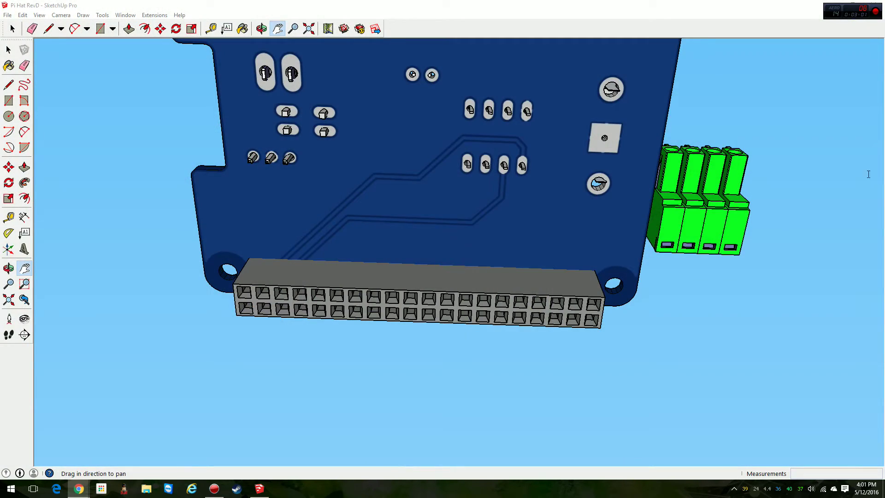
key("alt+Tab")
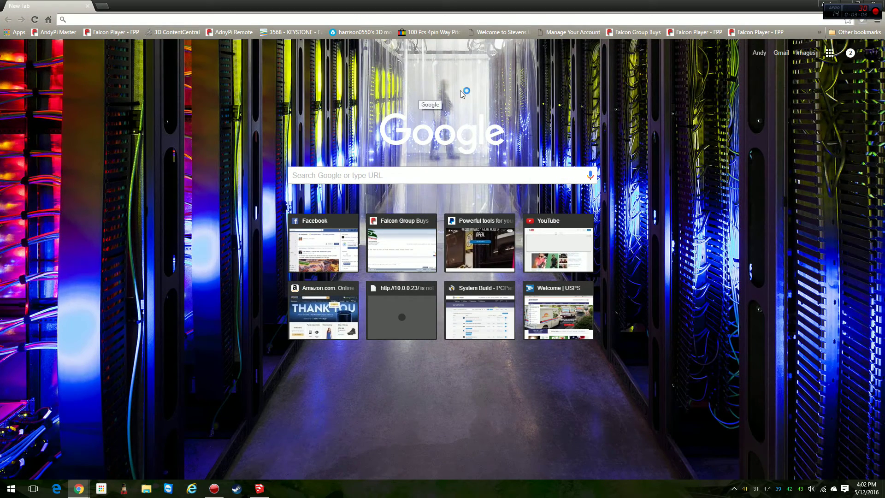
Browse Falcon Group Buys > Shopping > Other group buys to read the Pixel PiHat rev. B topic, then minimize Chrome.
left_click(641, 32)
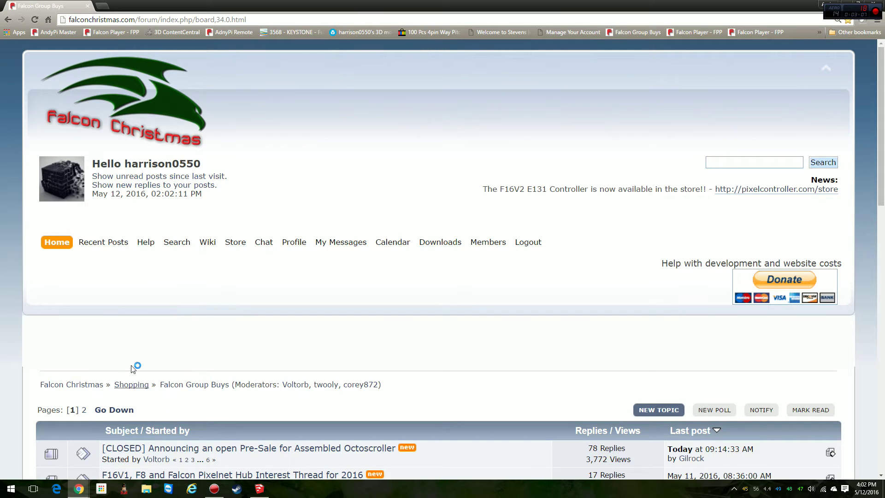
left_click(132, 385)
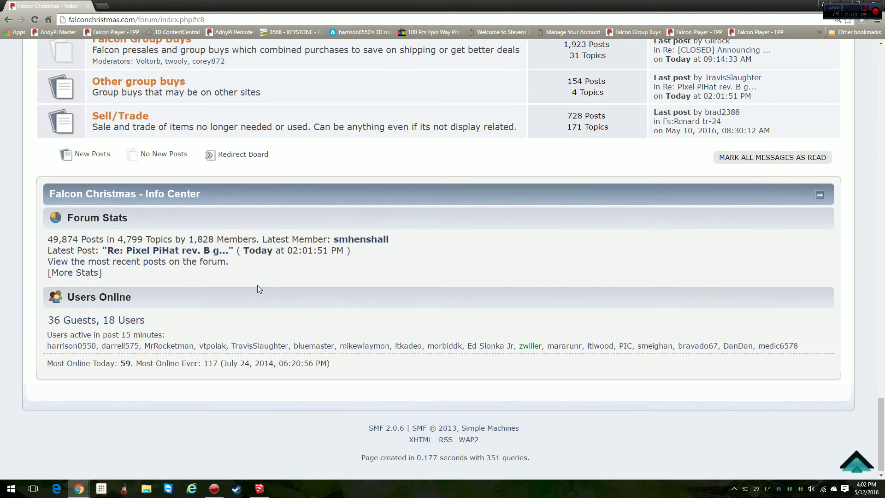
scroll(258, 289, "up", 7)
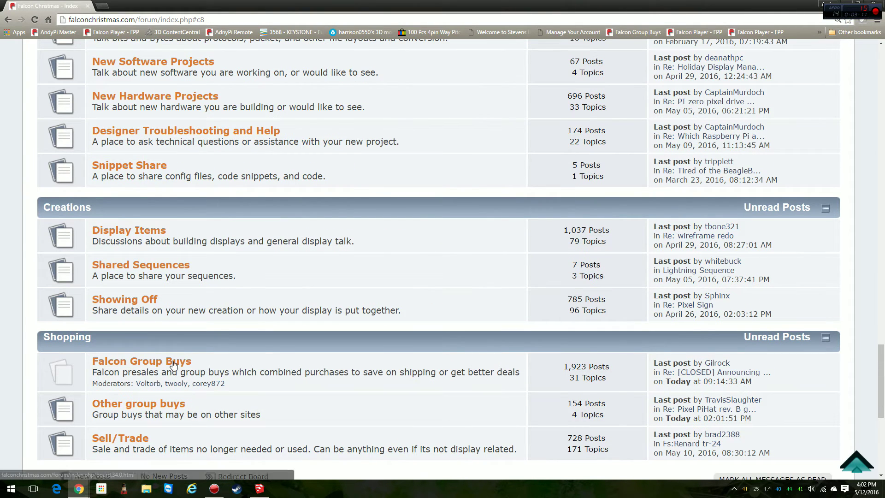
left_click(163, 404)
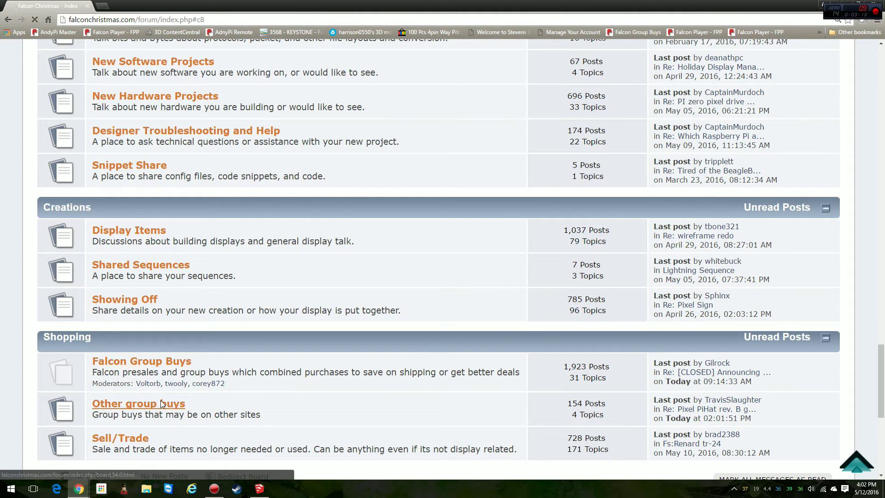
scroll(185, 304, "down", 4)
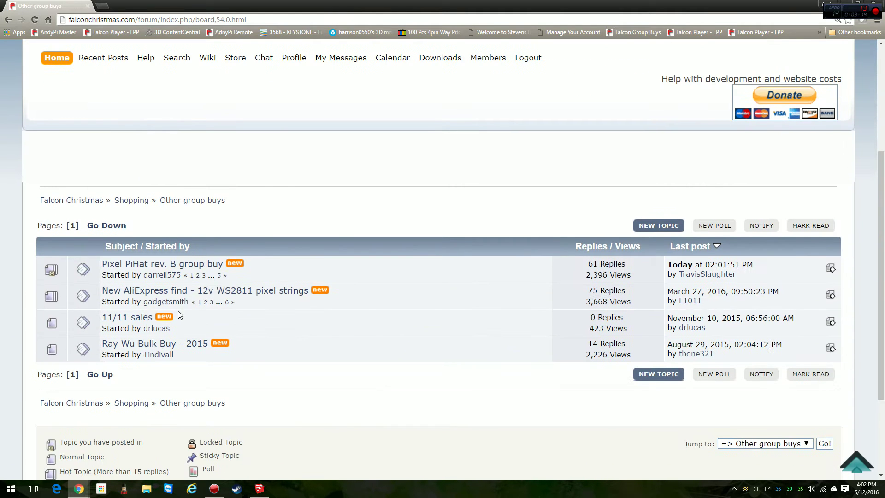
left_click(219, 275)
scroll(427, 307, "down", 12)
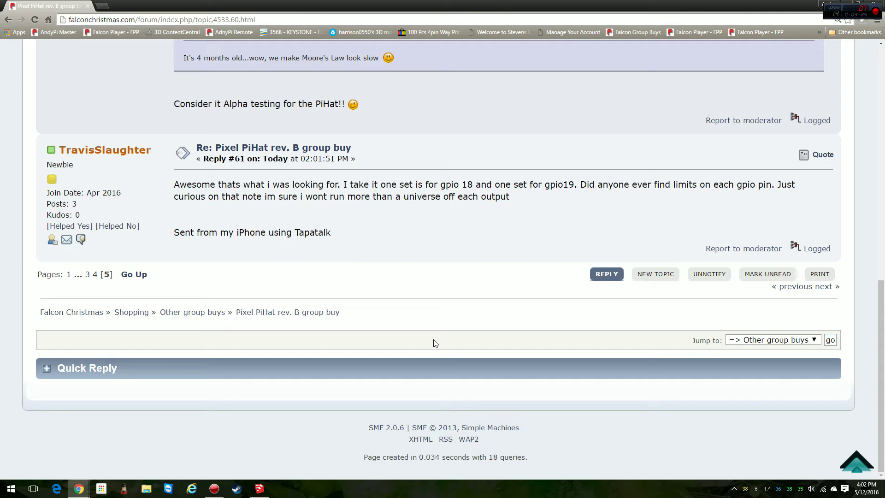
left_click(849, 4)
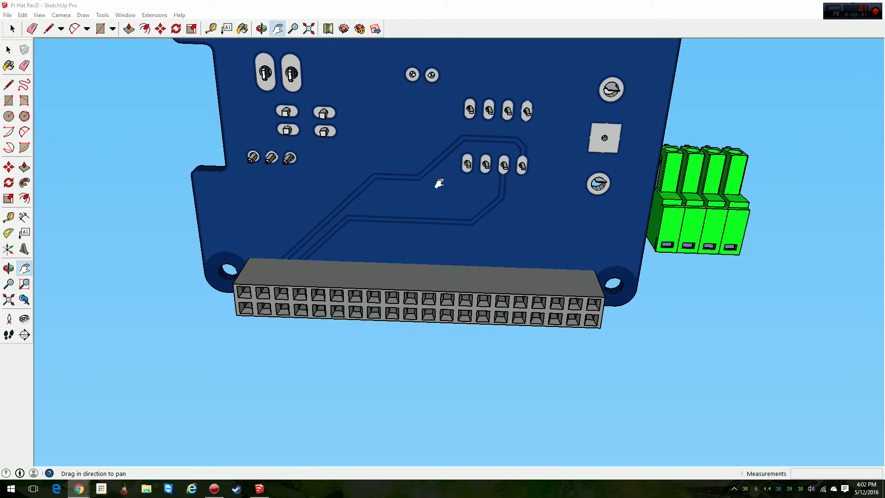
Pan the board's underside view downward.
mouse_move(373, 84)
left_mouse_down()
mouse_move(352, 182)
mouse_move(362, 191)
left_mouse_up()
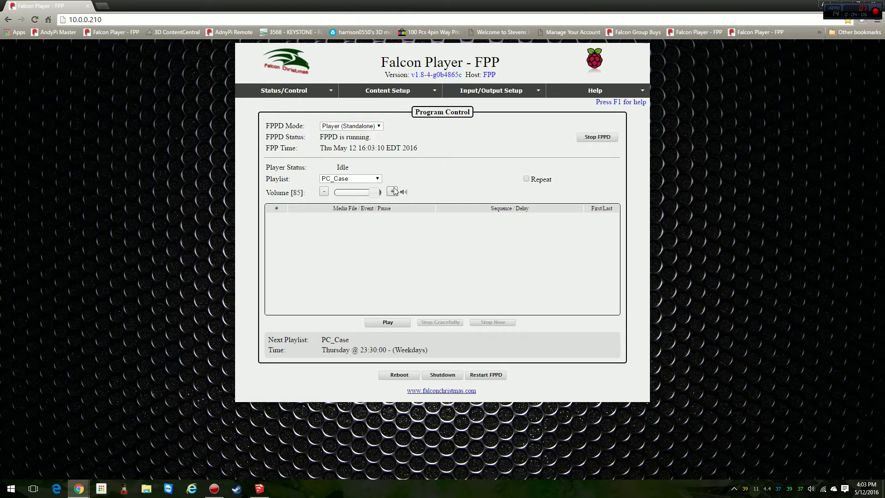
On FPP's Channel Outputs Other tab, add a second output row below RPIWS281X.
mouse_move(520, 97)
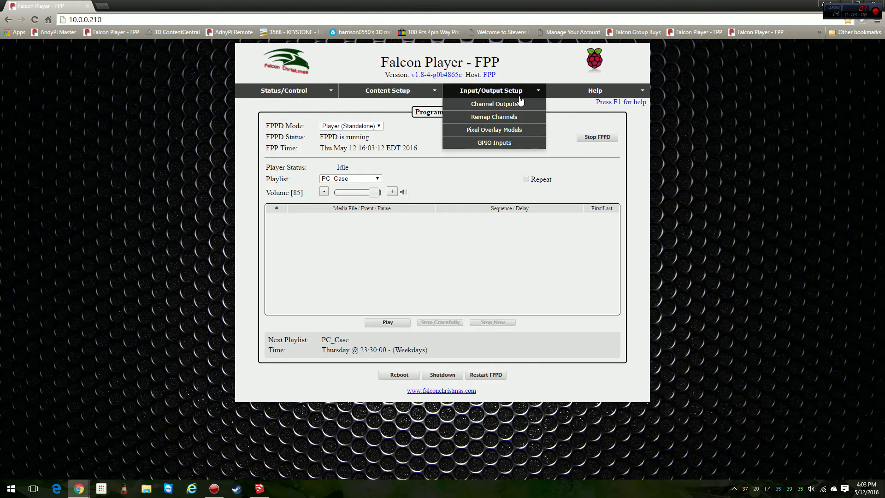
left_click(516, 105)
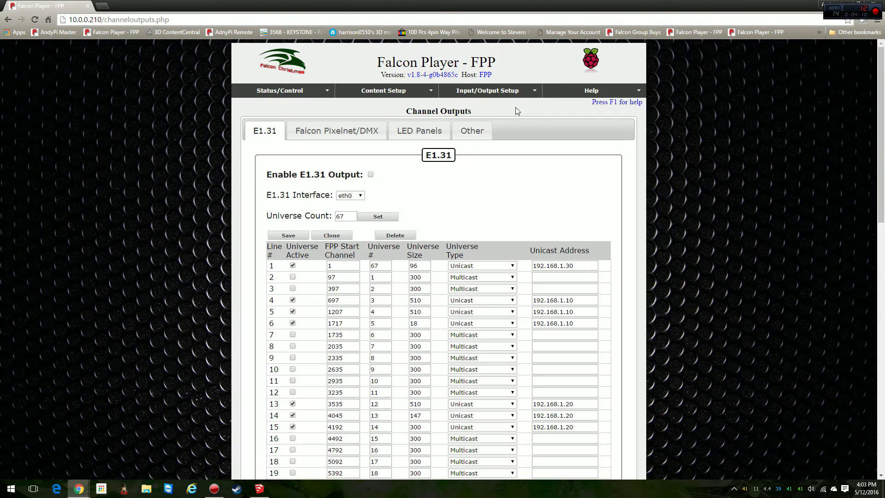
left_click(471, 134)
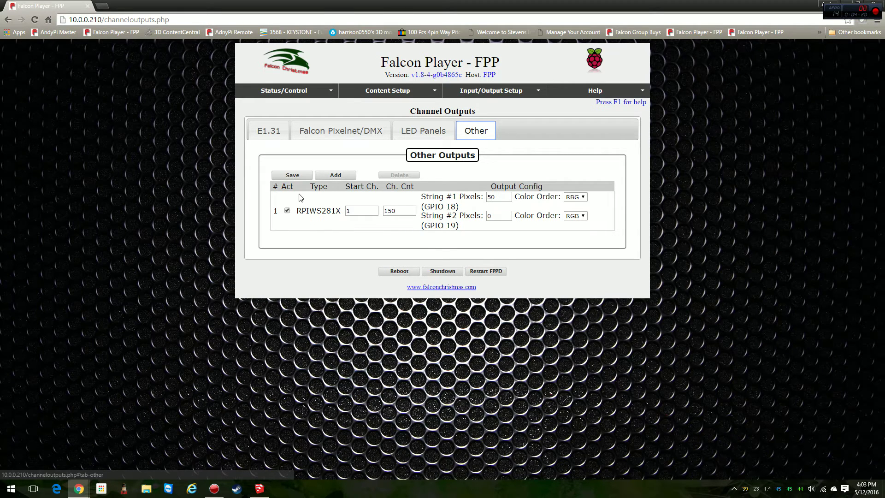
left_click(324, 179)
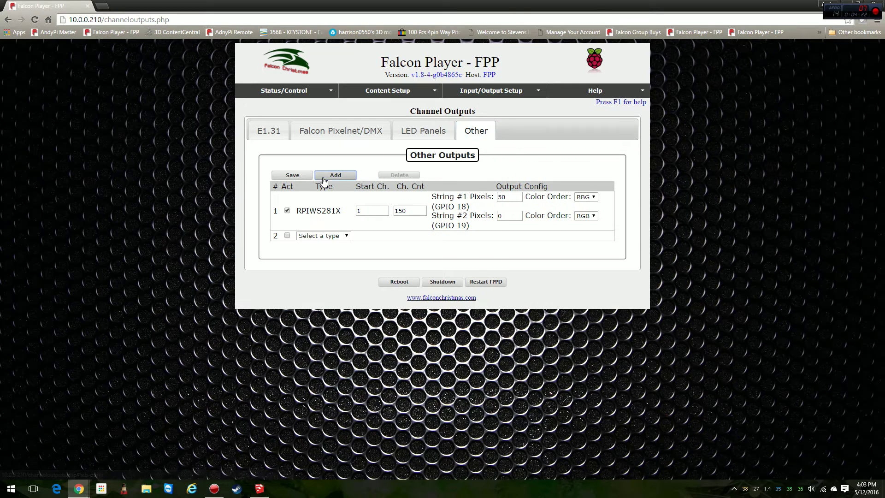
Set the new Other output row's type to RPIWS281X, then return to the SketchUp model.
left_click(337, 236)
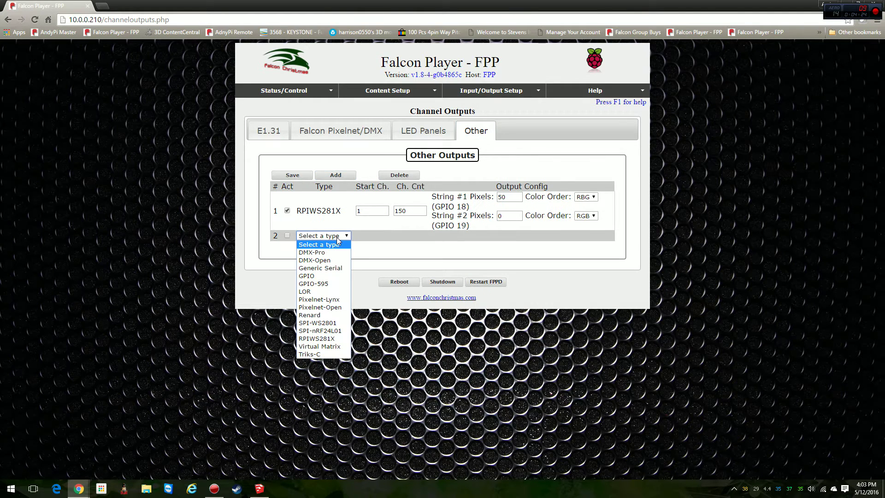
left_click(331, 338)
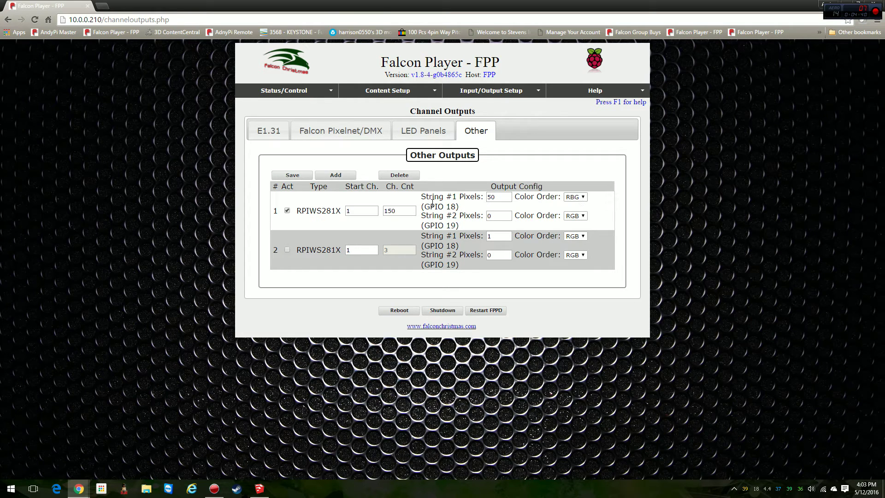
left_click(259, 489)
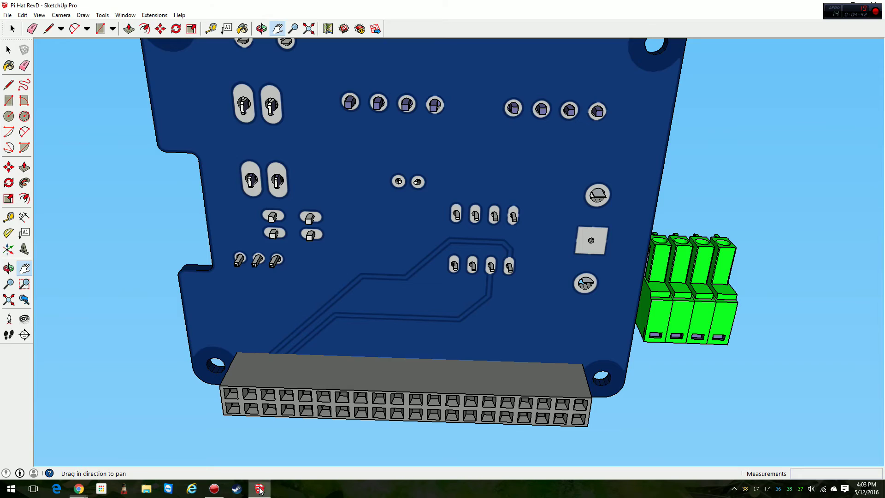
Orbit the Pi Hat board to show its top side, then bring Falcon Player back to front.
left_click(261, 29)
left_click_drag(364, 318, 387, 331)
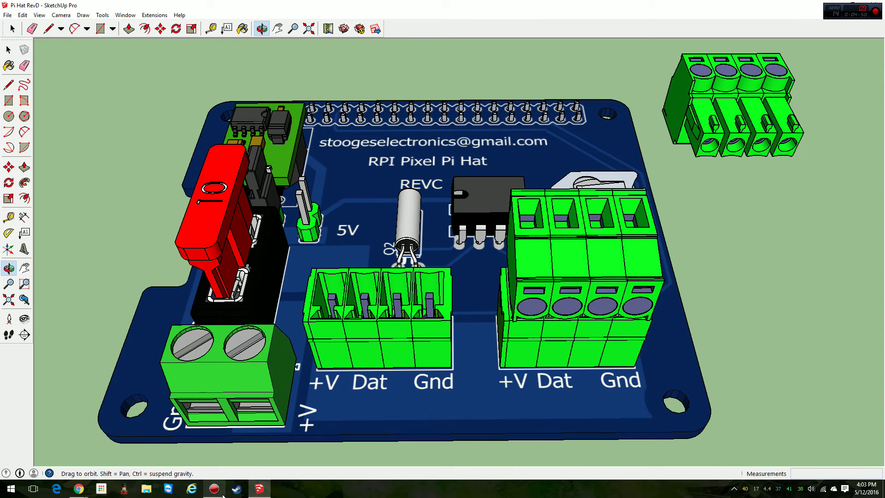
mouse_move(79, 493)
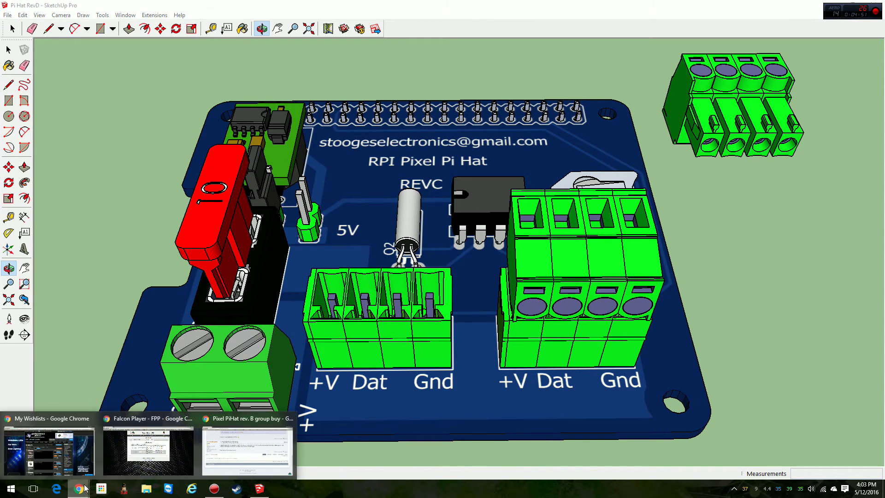
left_click(166, 459)
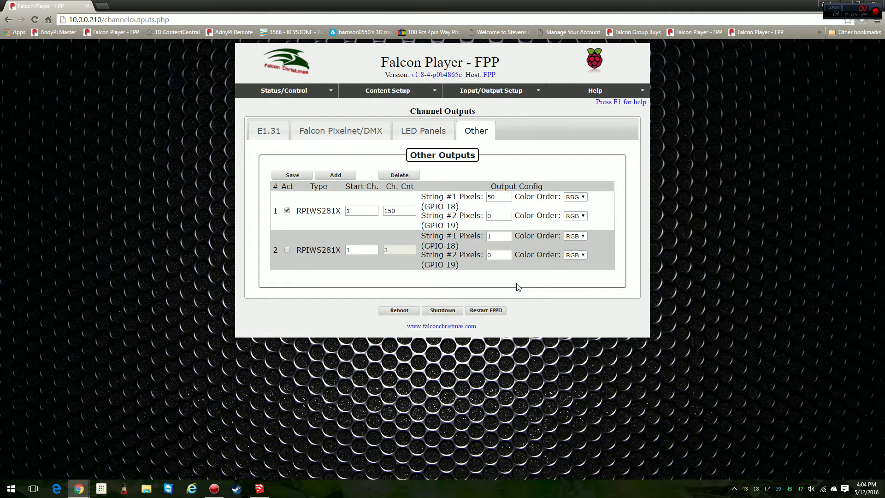
Activate the second RPIWS281X output, which raises a possible-reboot-on-save warning.
left_click(286, 249)
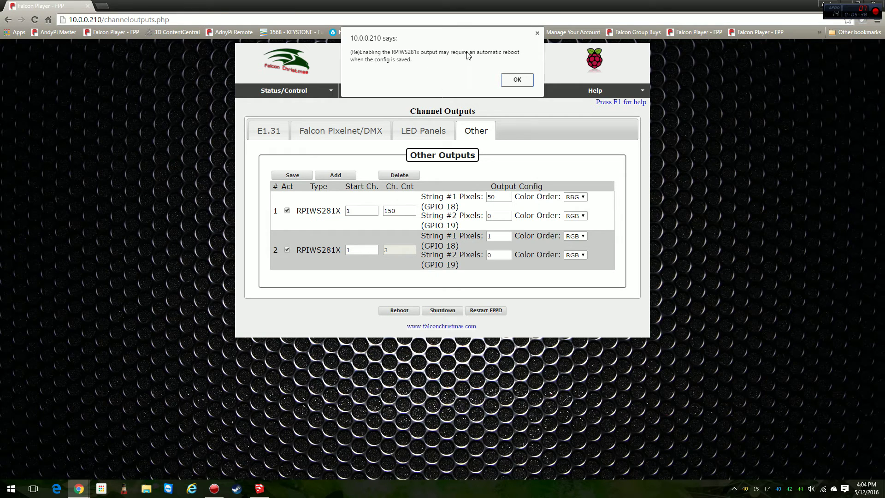
Deactivate row 2's RPIWS281X output, acknowledge the reboot alerts, and delete that row.
left_click(537, 34)
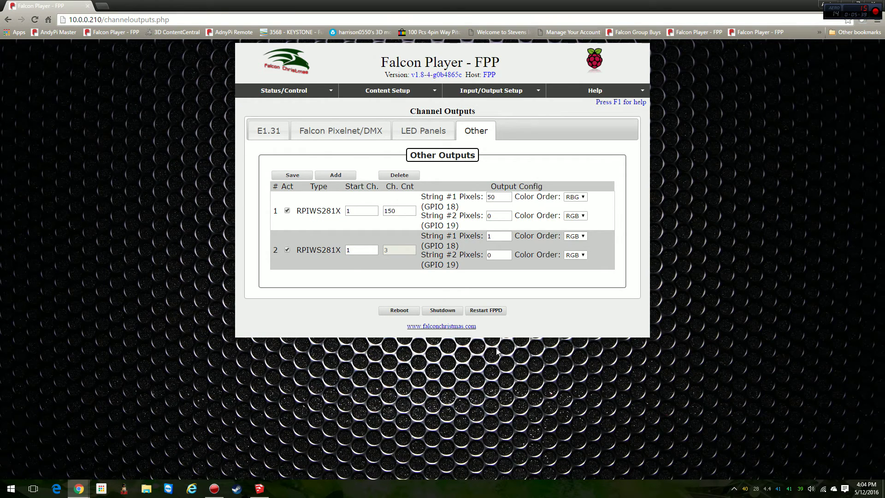
left_click(287, 249)
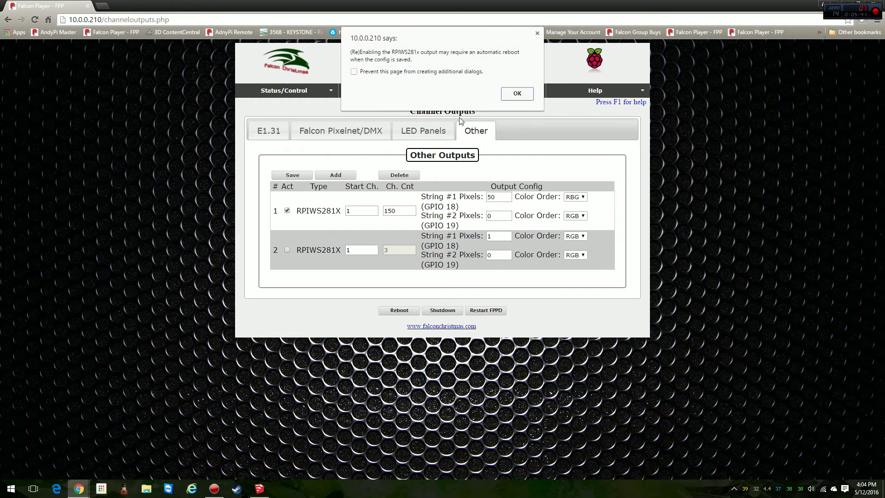
left_click(512, 93)
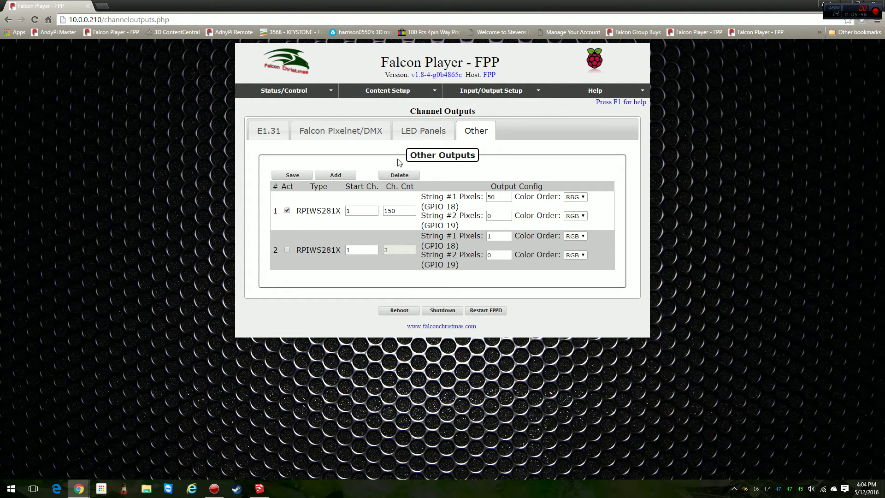
left_click(400, 175)
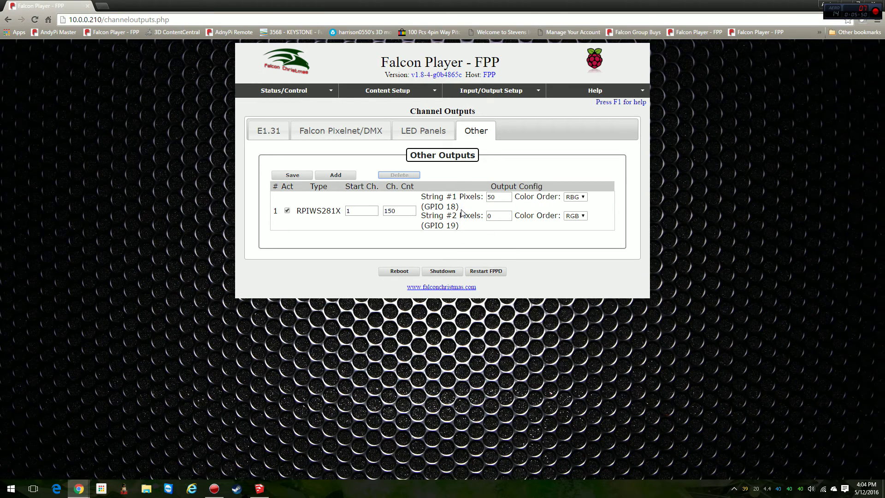
left_click(308, 91)
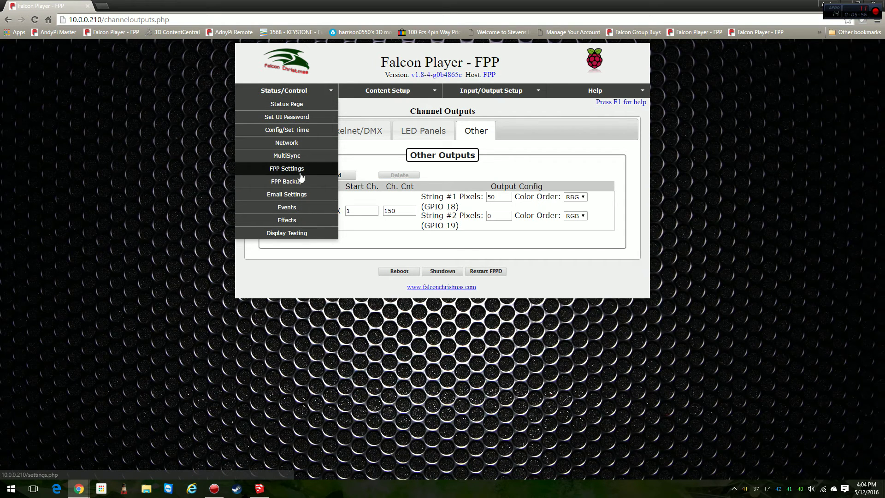
In Display Testing, drop the Fill A, B and C sliders to 0 and restore each to 255.
left_click(299, 233)
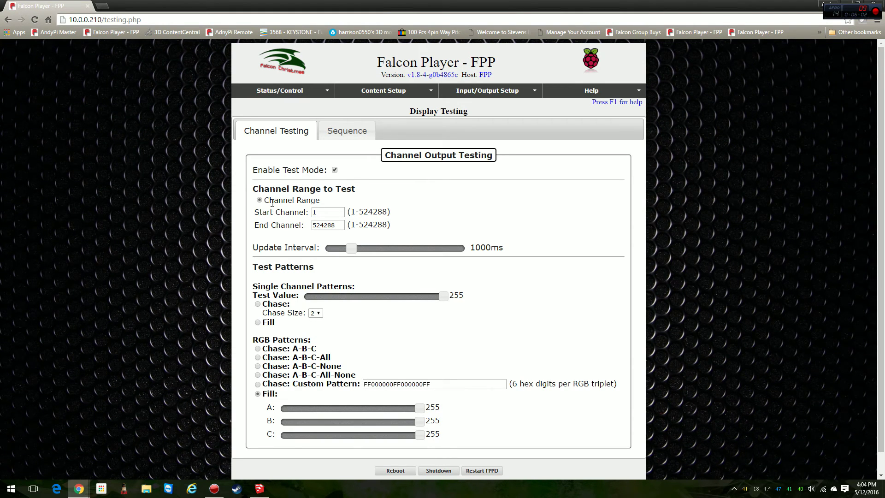
scroll(287, 210, "down", 1)
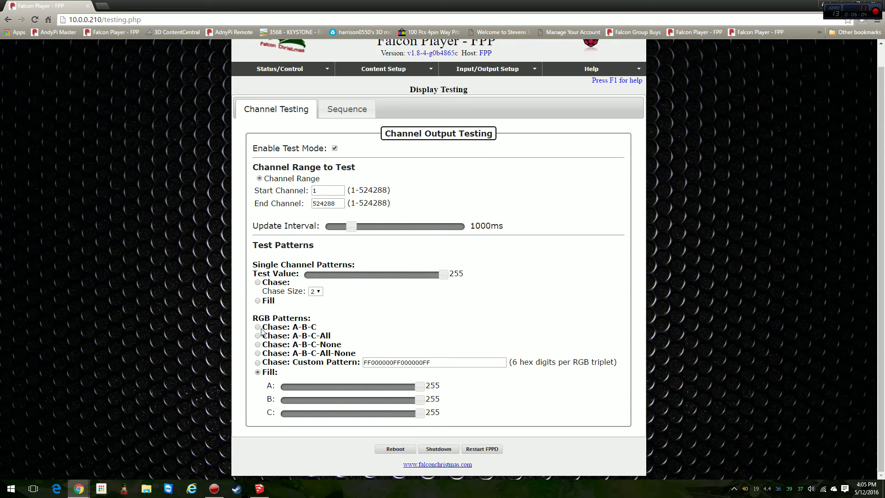
left_click_drag(324, 391, 132, 364)
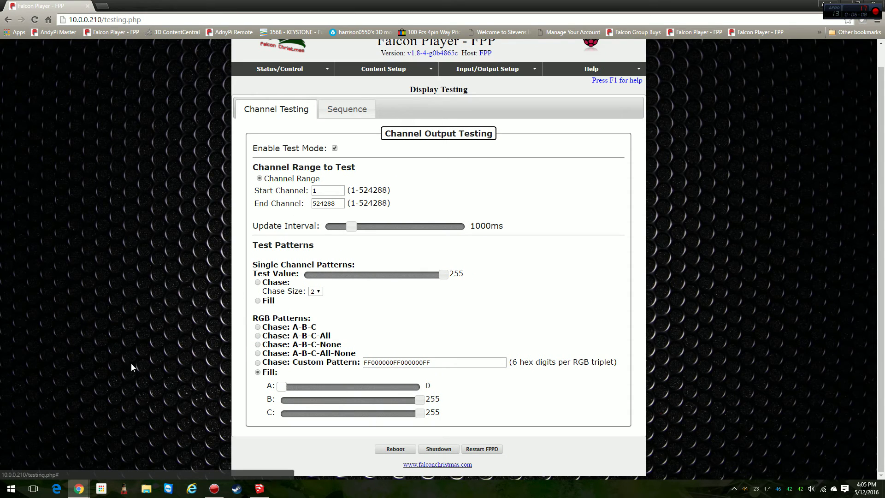
left_click_drag(279, 391, 214, 401)
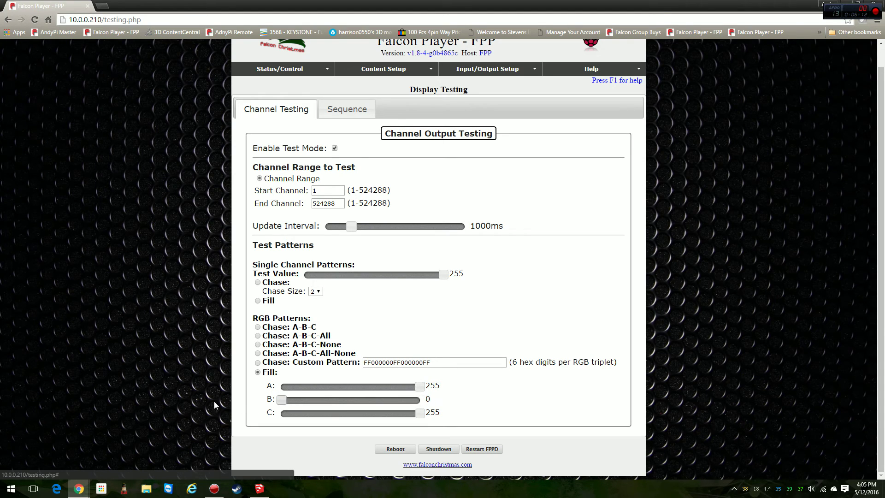
left_click_drag(280, 405, 419, 400)
left_click_drag(418, 412, 86, 386)
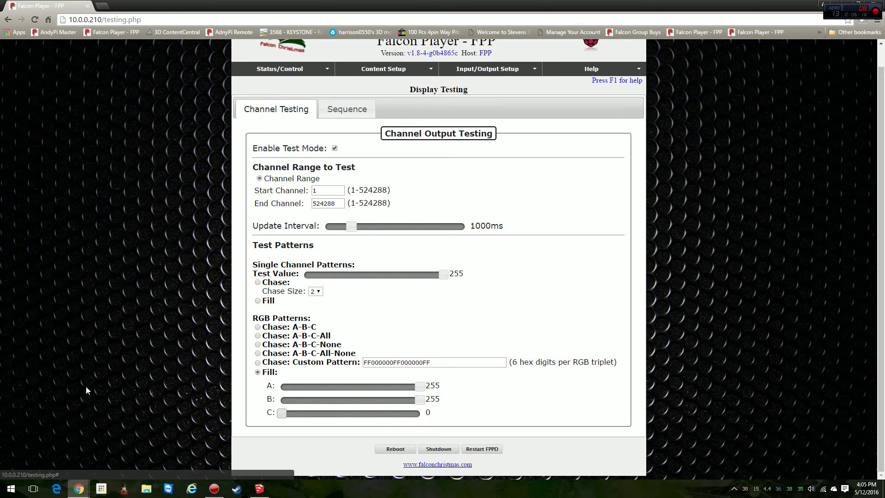
left_click_drag(280, 413, 421, 413)
left_click(257, 327)
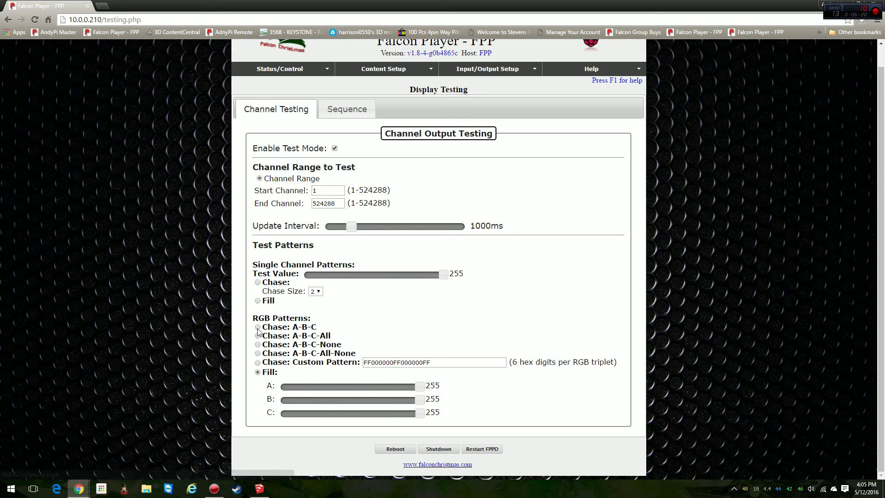
Switch the RGB pattern to Chase: A-B-C-All-None, then leave Display Testing.
left_click(258, 353)
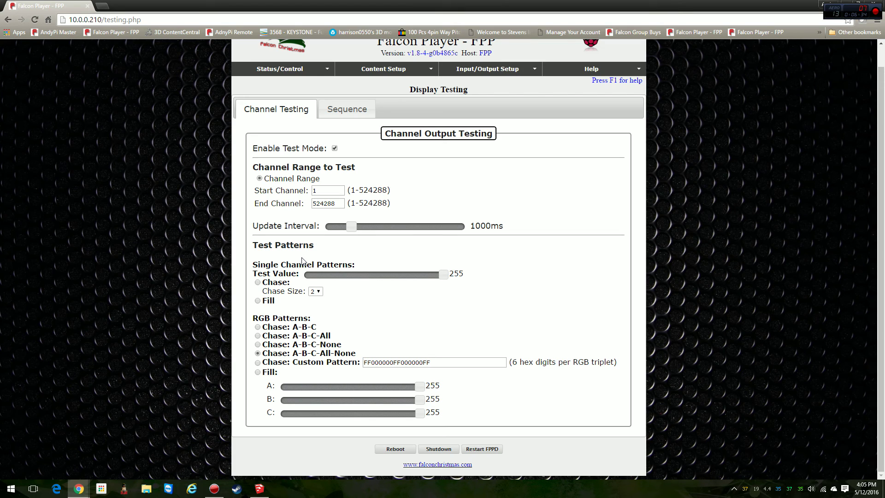
mouse_move(392, 69)
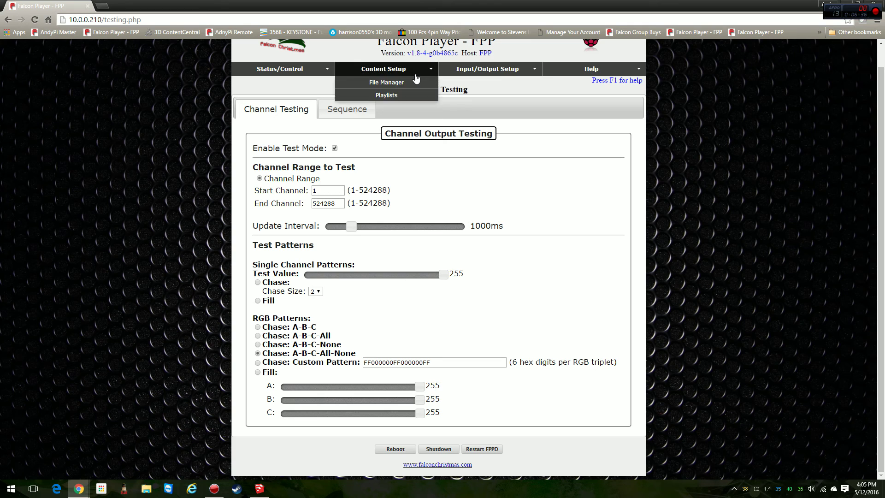
left_click(399, 84)
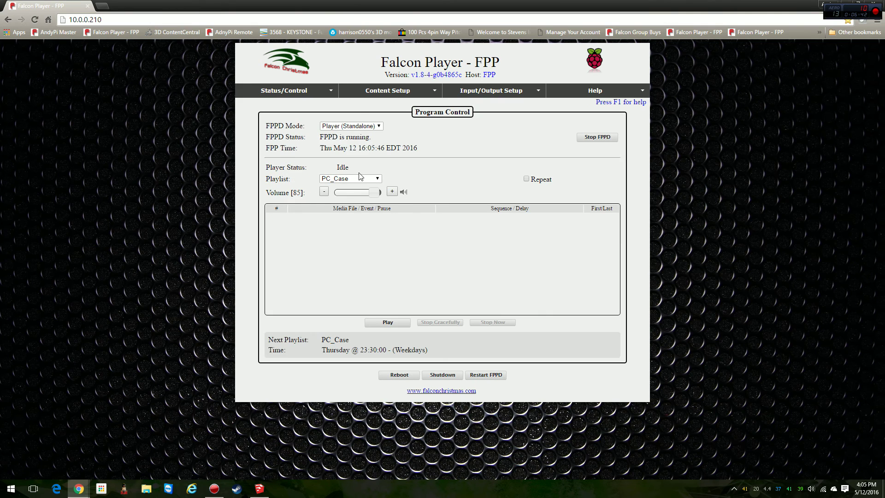
Load the PC_Case playlist, listing its Breathing PC case green.fseq entry.
left_click(351, 180)
left_click(351, 185)
mouse_move(336, 92)
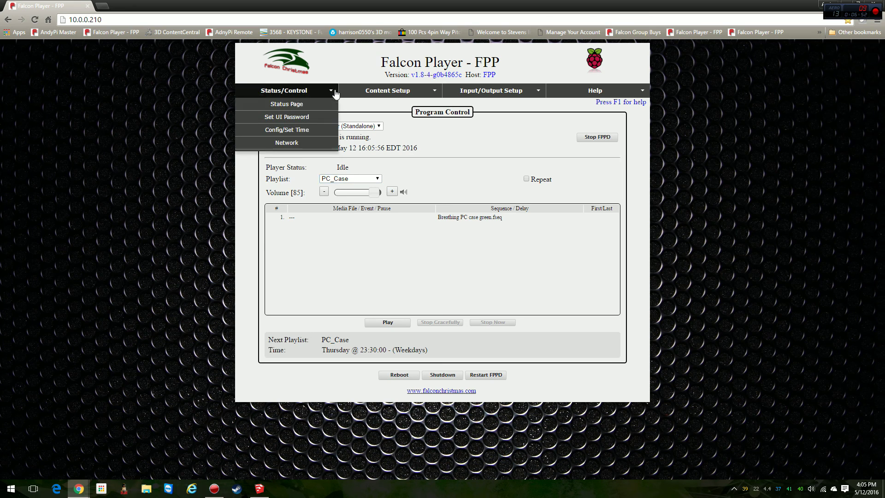
Uncheck Enable Test Mode in Display Testing and go back to the Status Page.
left_click(310, 234)
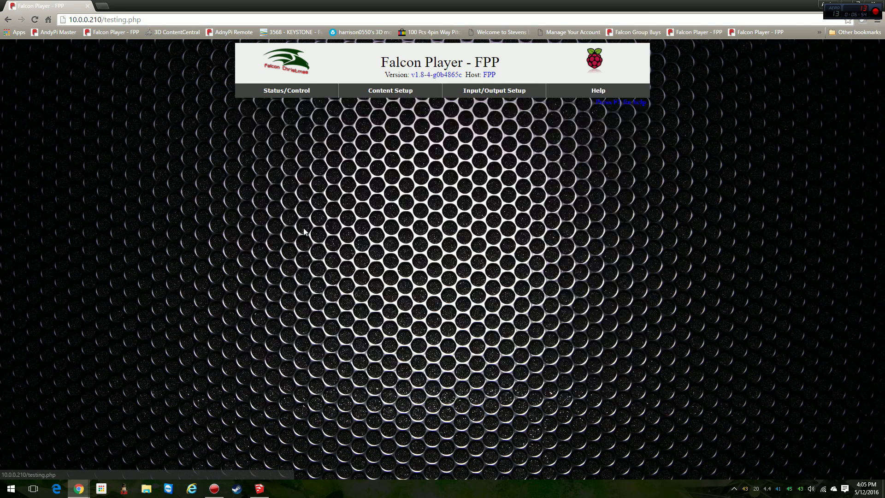
left_click(335, 170)
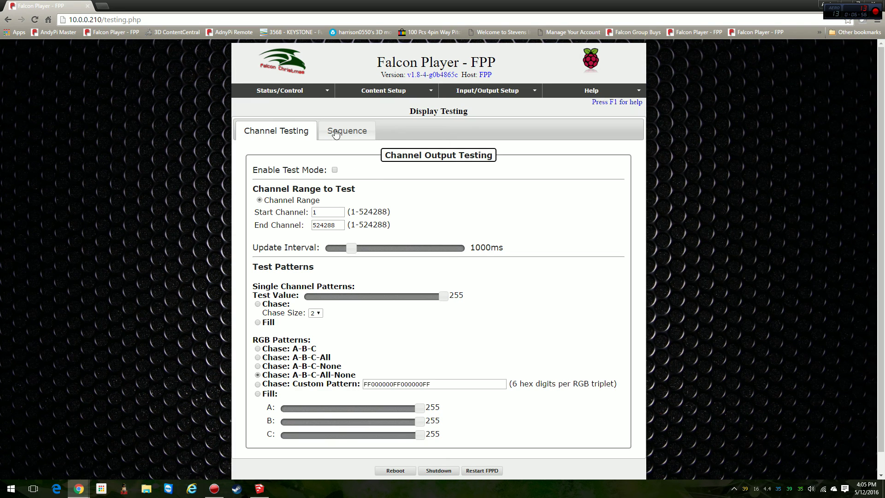
left_click(314, 106)
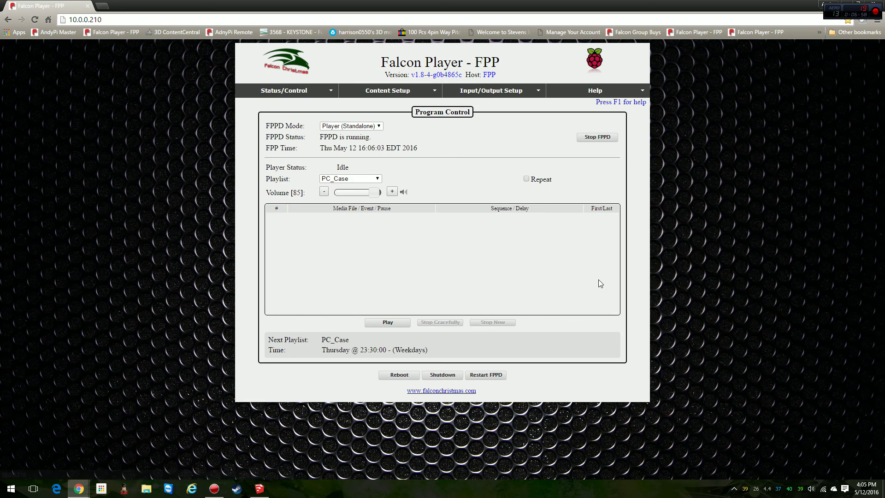